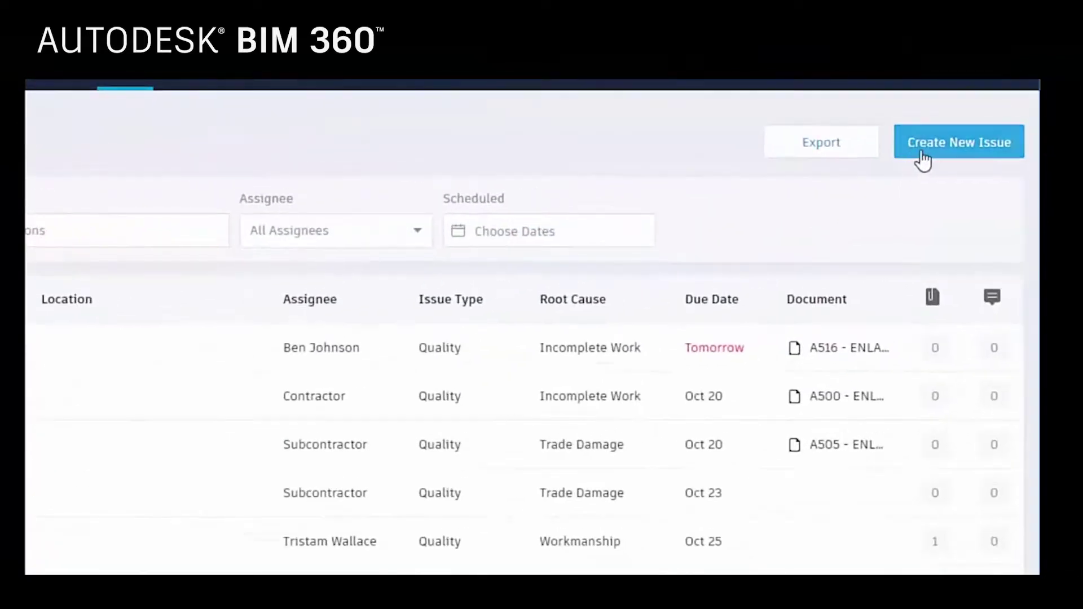
- Start a new issue assigned to Subcontractor, located at Level 1 > Multi-Purpose Room > Elevator Control 182
left_click(936, 153)
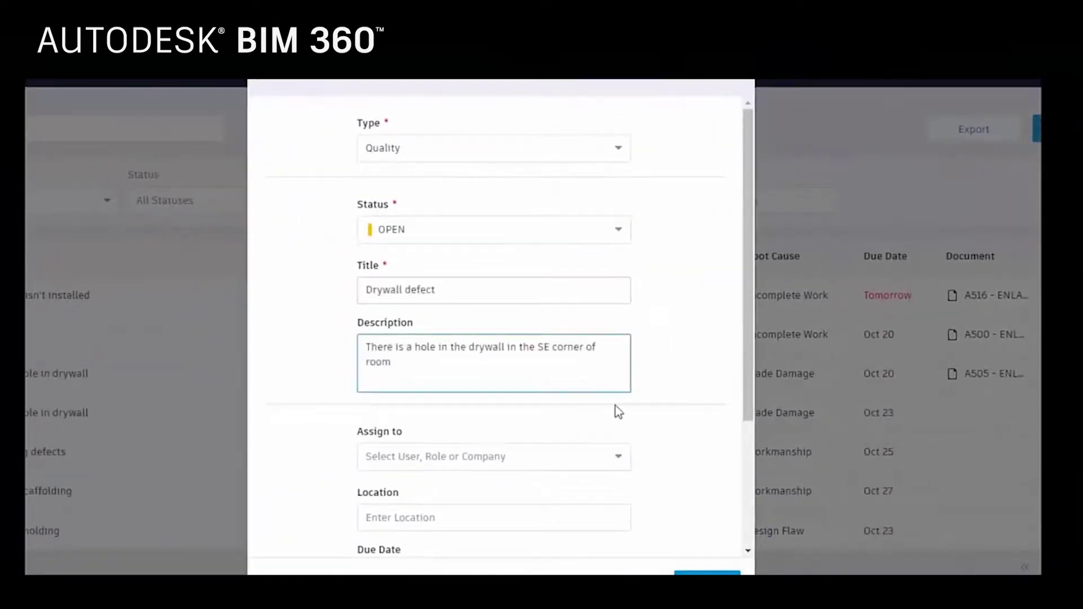
left_click(619, 459)
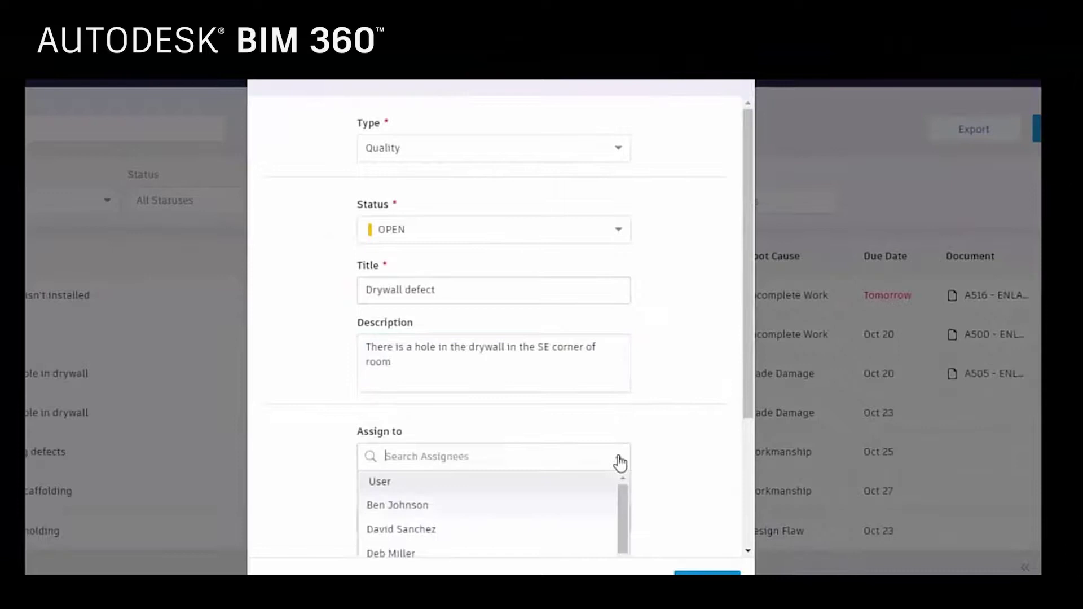
scroll(745, 339, "down", 2)
scroll(729, 338, "down", 3)
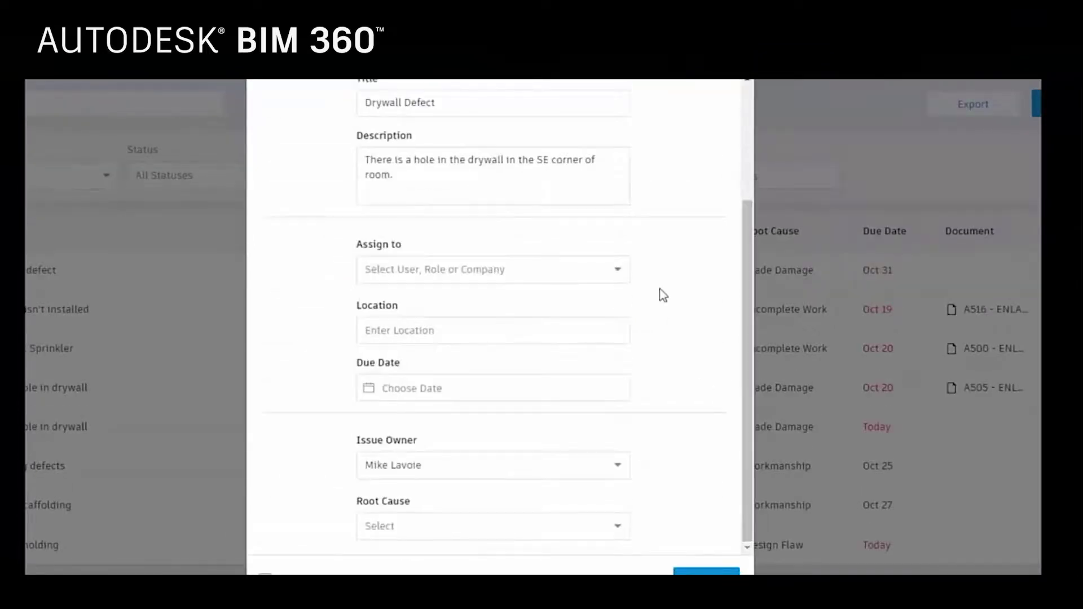
left_click(613, 272)
left_click_drag(611, 282, 653, 458)
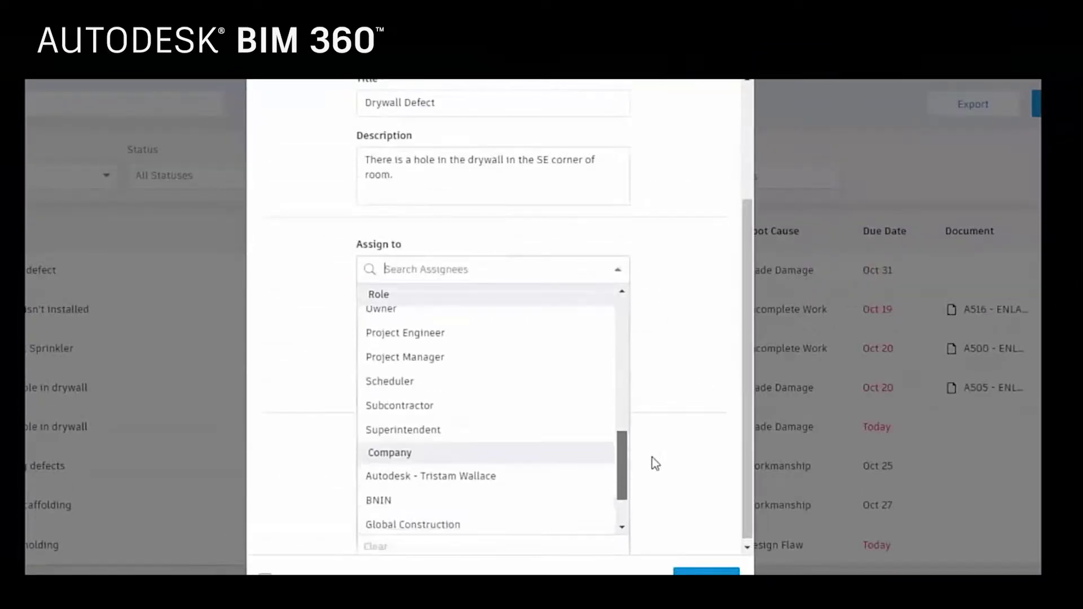
left_click(526, 414)
left_click(549, 331)
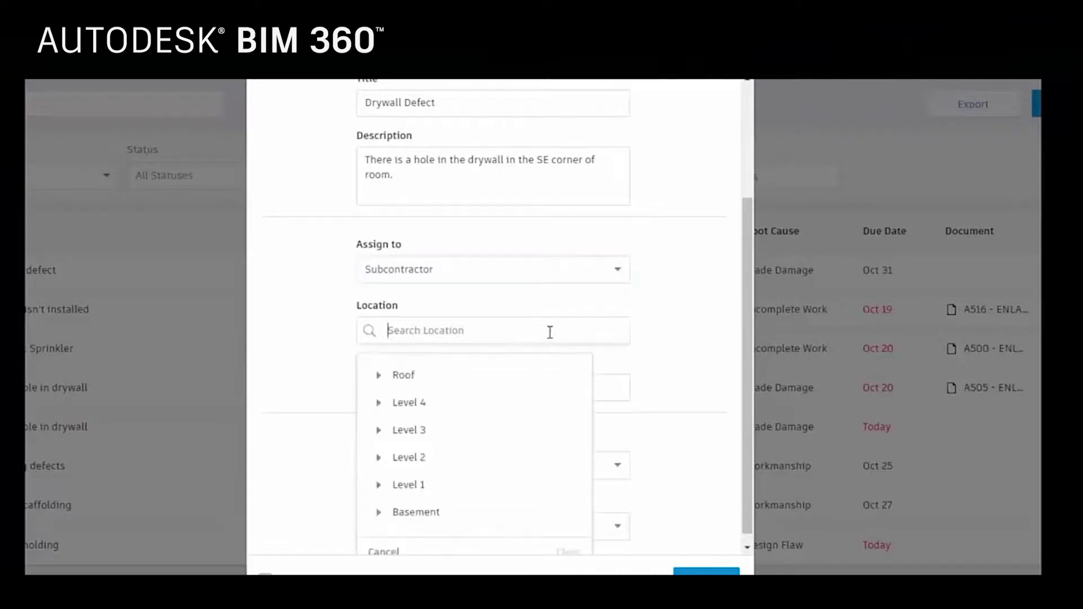
left_click(378, 486)
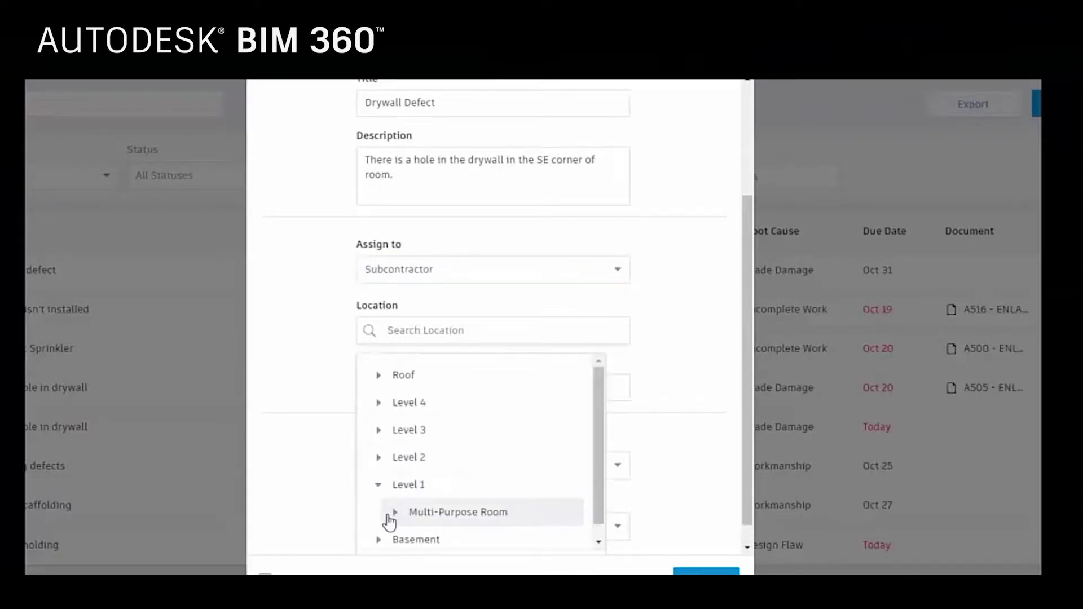
left_click(393, 513)
scroll(527, 497, "down", 3)
left_click(506, 501)
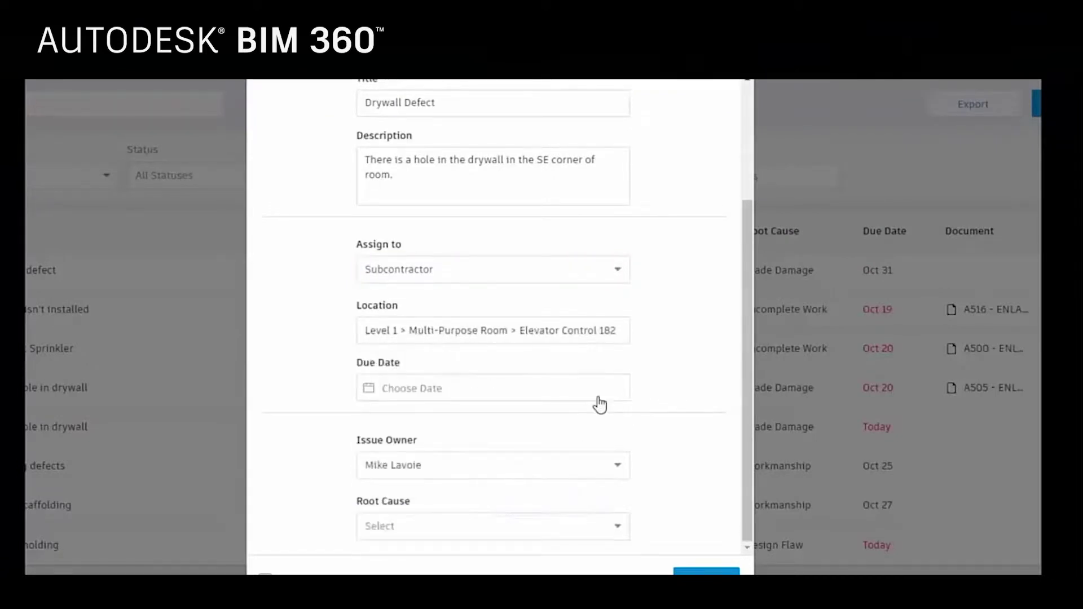
- Set the due date to Oct 27, choose an issue owner, and set root cause Trade Damage
left_click(617, 390)
left_click(480, 543)
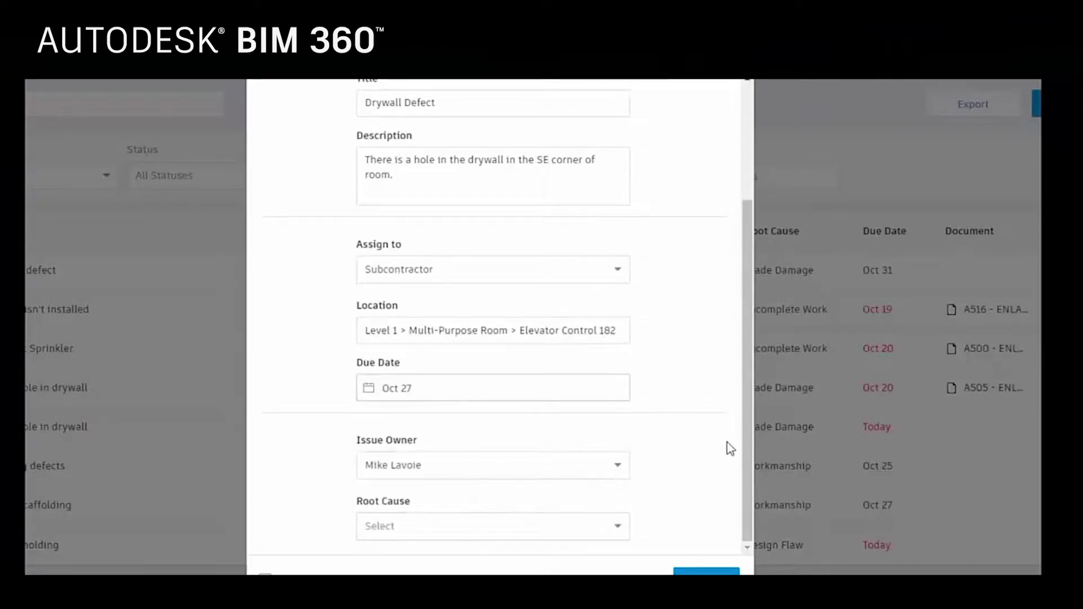
left_click(618, 465)
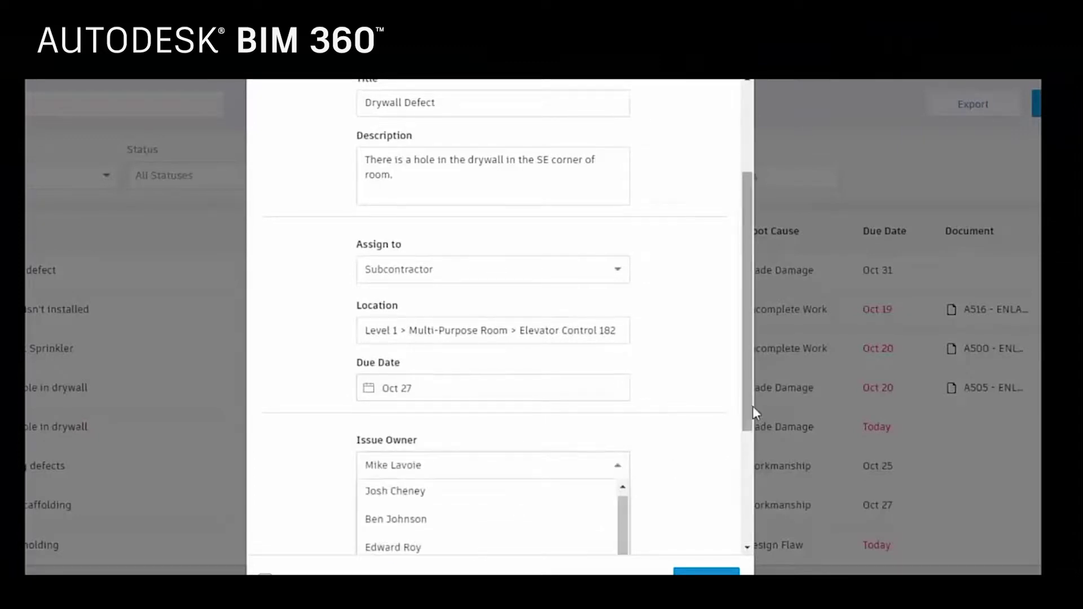
scroll(618, 512, "down", 3)
scroll(519, 482, "down", 1)
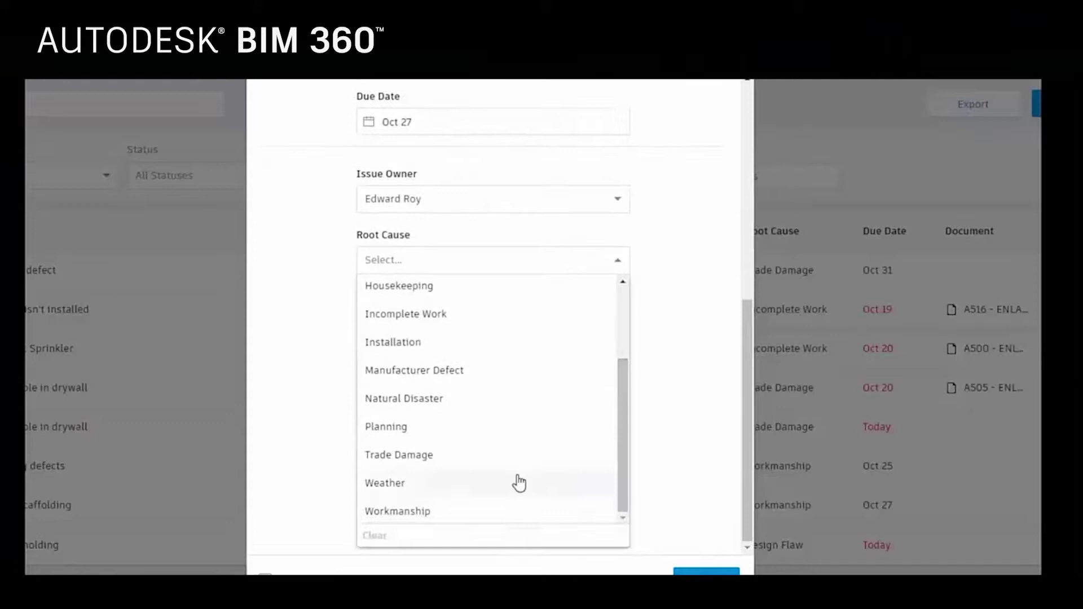
left_click(518, 455)
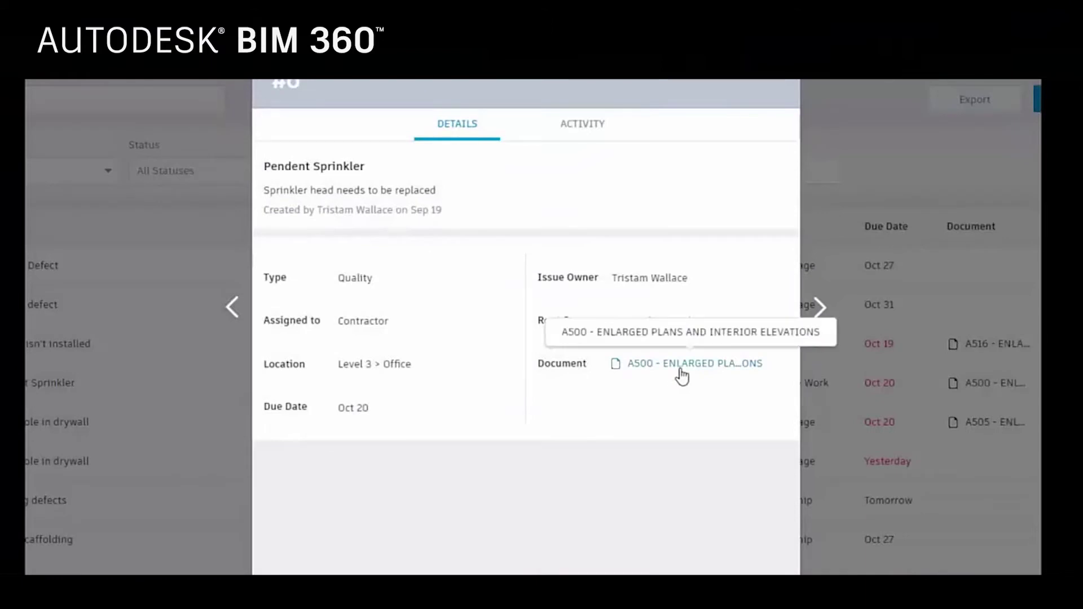
- Show the Pendent Sprinkler issue's activity and reveal the earlier description
left_click(589, 133)
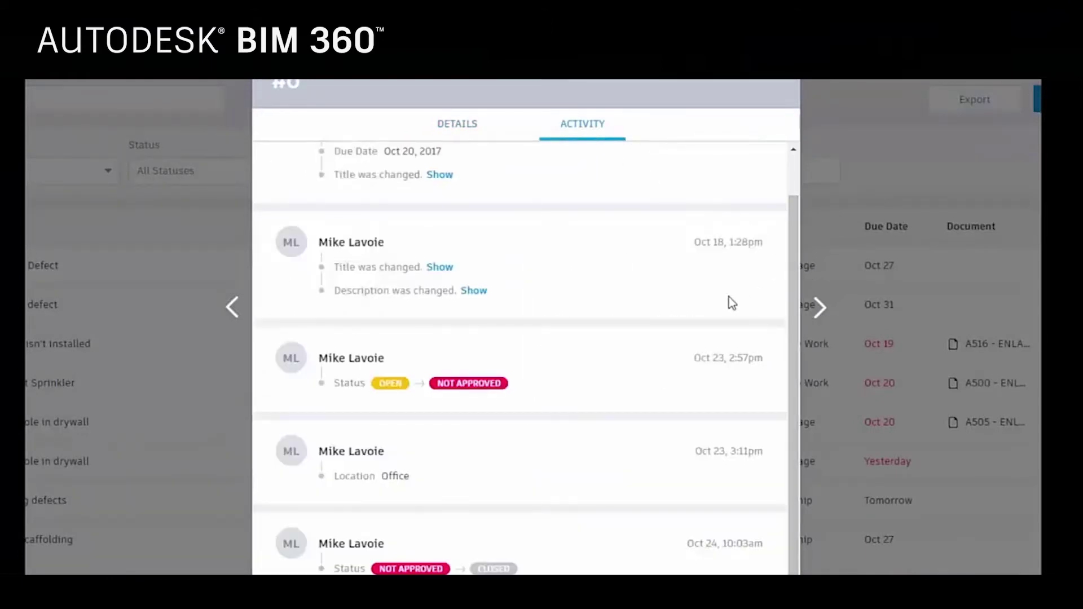
left_click(475, 291)
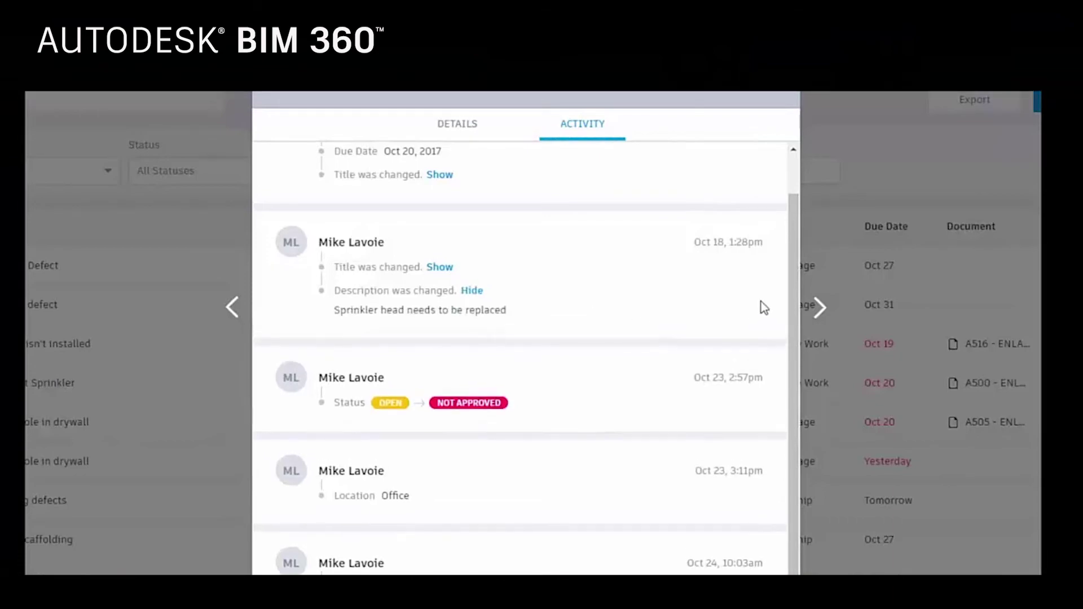